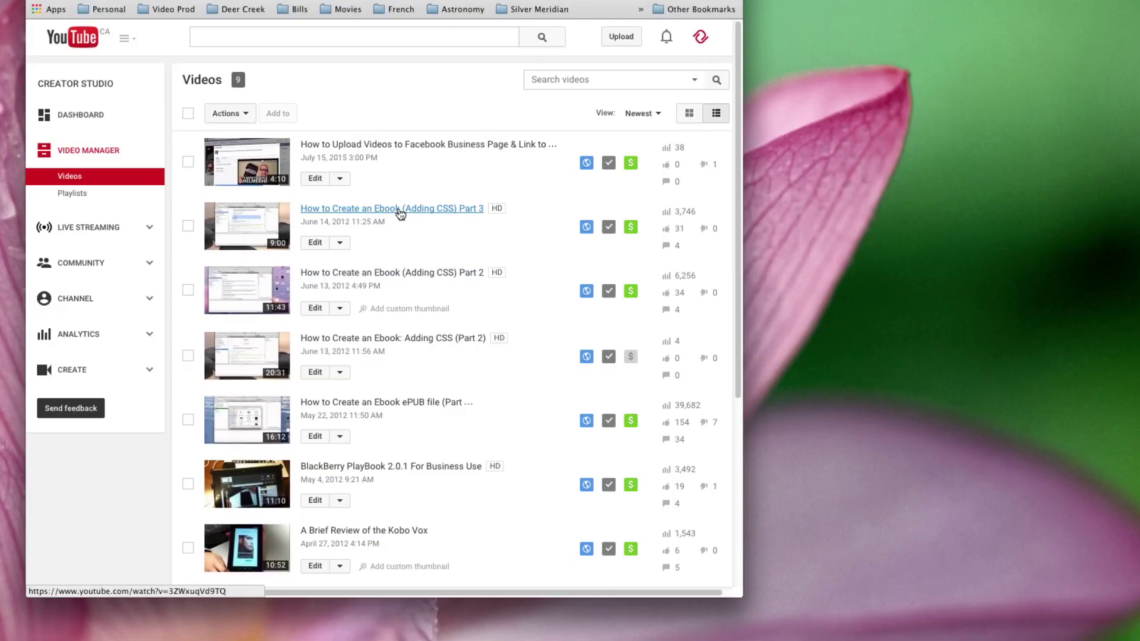
Copy the link address of the 'How to Create an Ebook (Adding CSS) Part 3' video
right_click(397, 208)
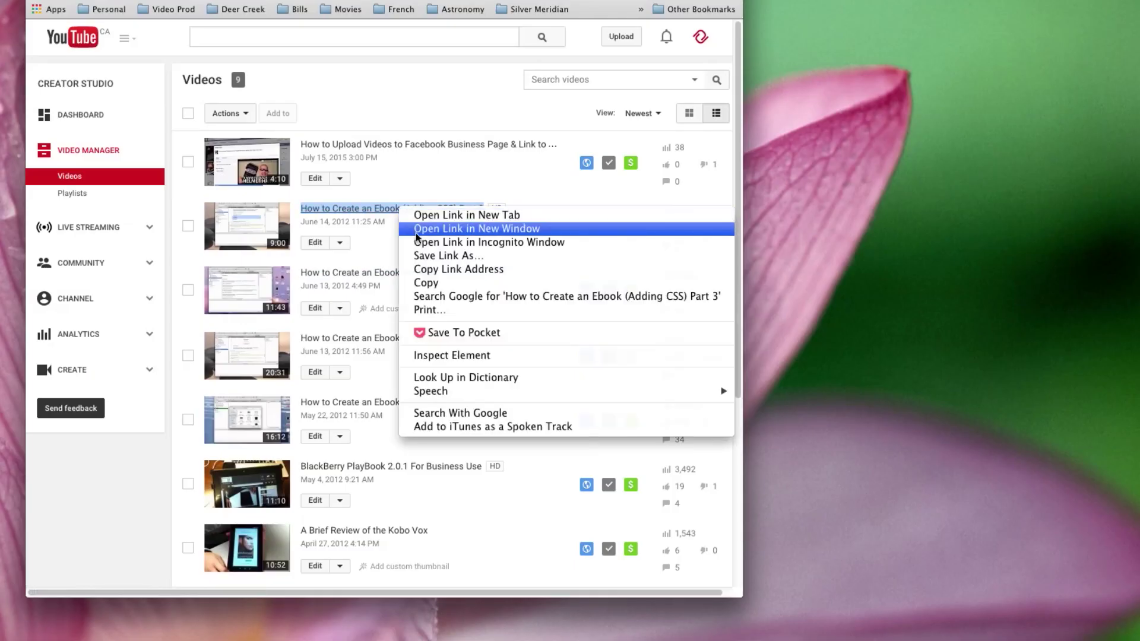
click(435, 270)
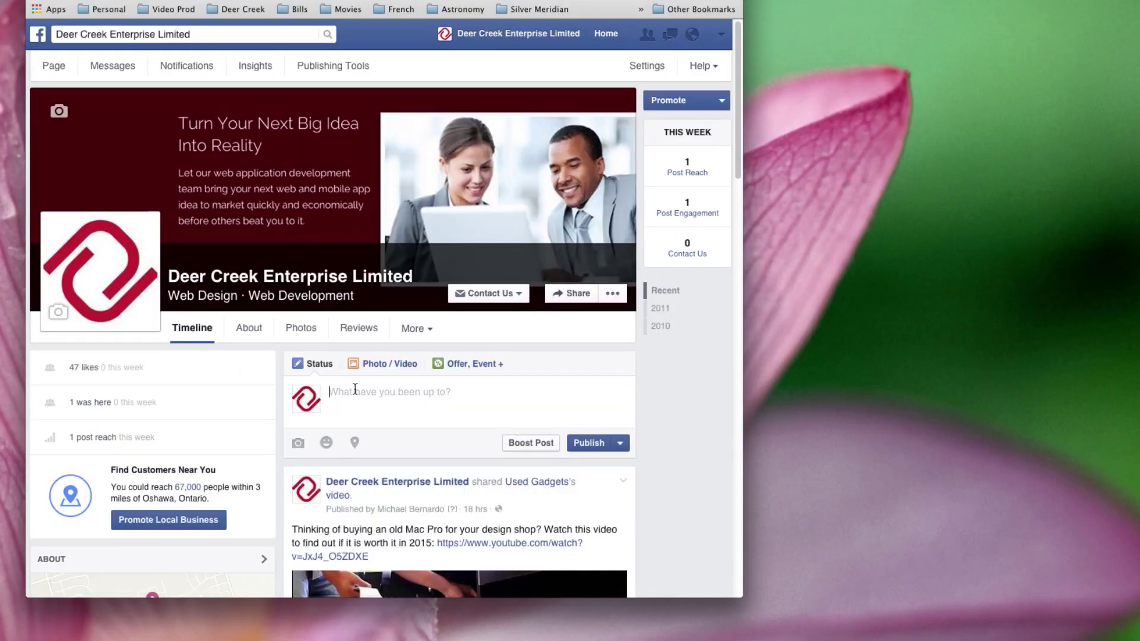
Paste the copied YouTube video link into the Deer Creek page's status box
right_click(356, 391)
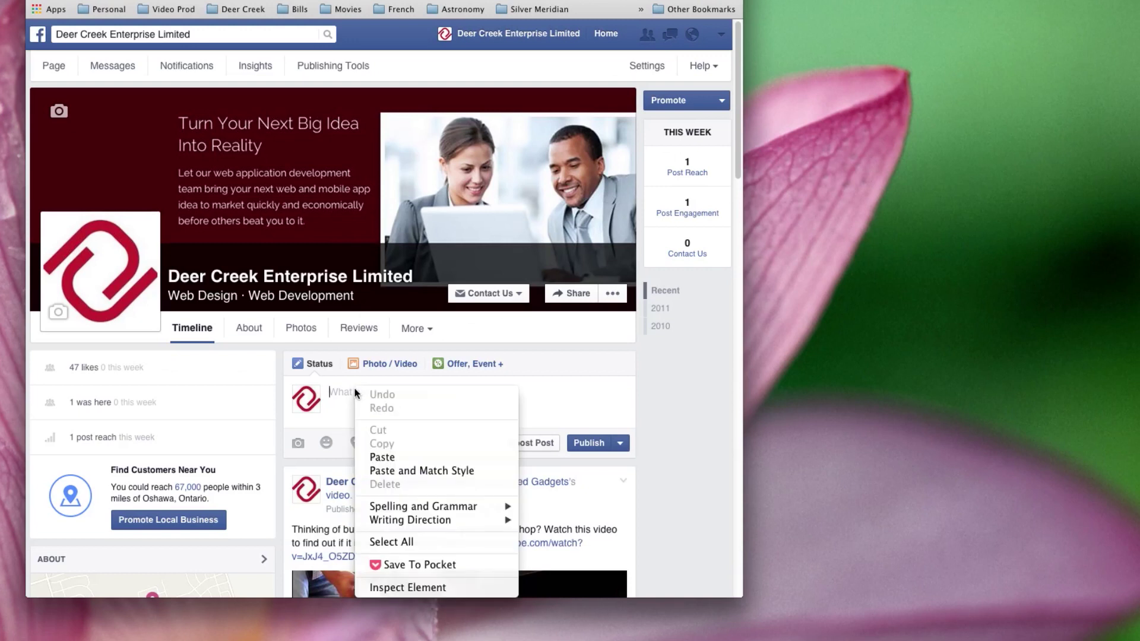
click(380, 457)
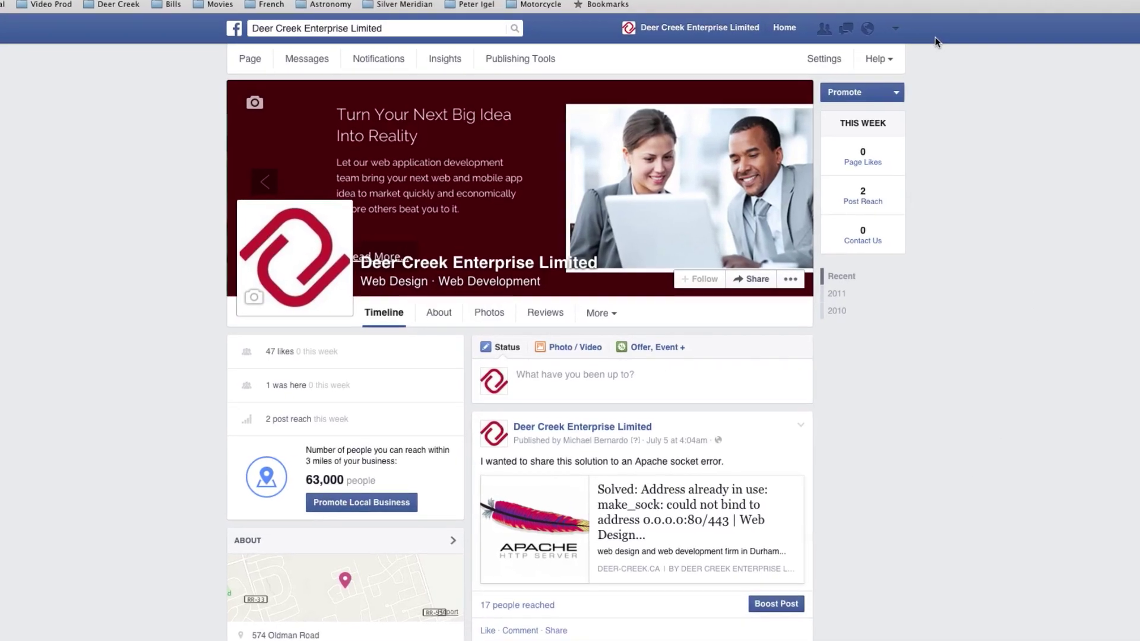
Switch to using Facebook as the BrownBrady page
click(908, 19)
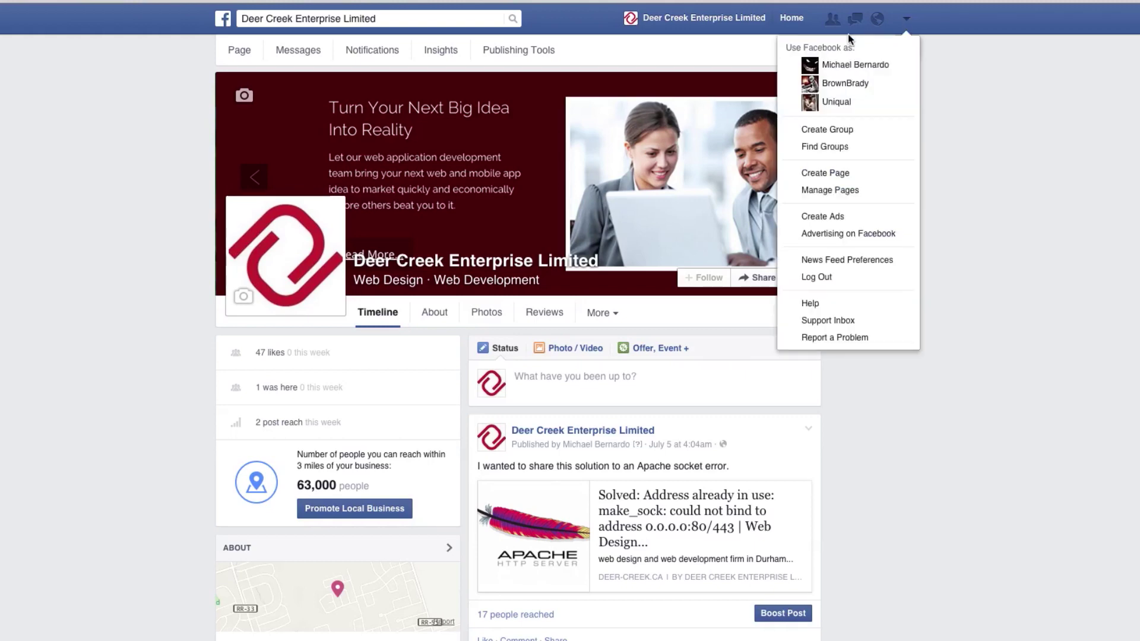
click(844, 83)
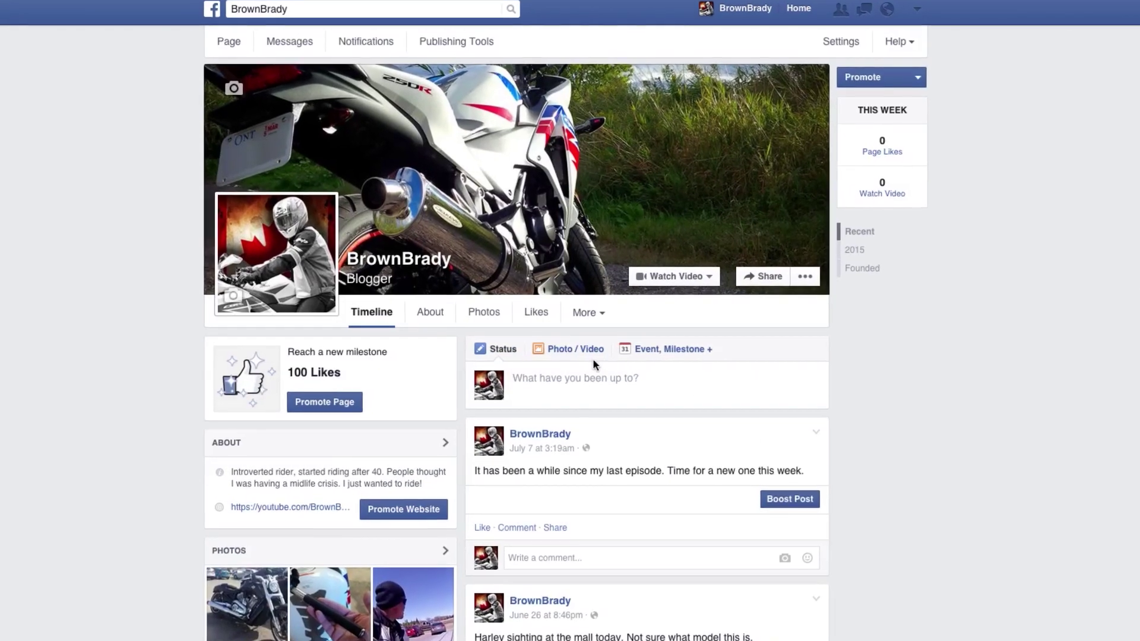
Choose deal-with-helmet-hair-facebook.mp4 from Movies › Motorcycles › 040 as the video to upload
click(575, 351)
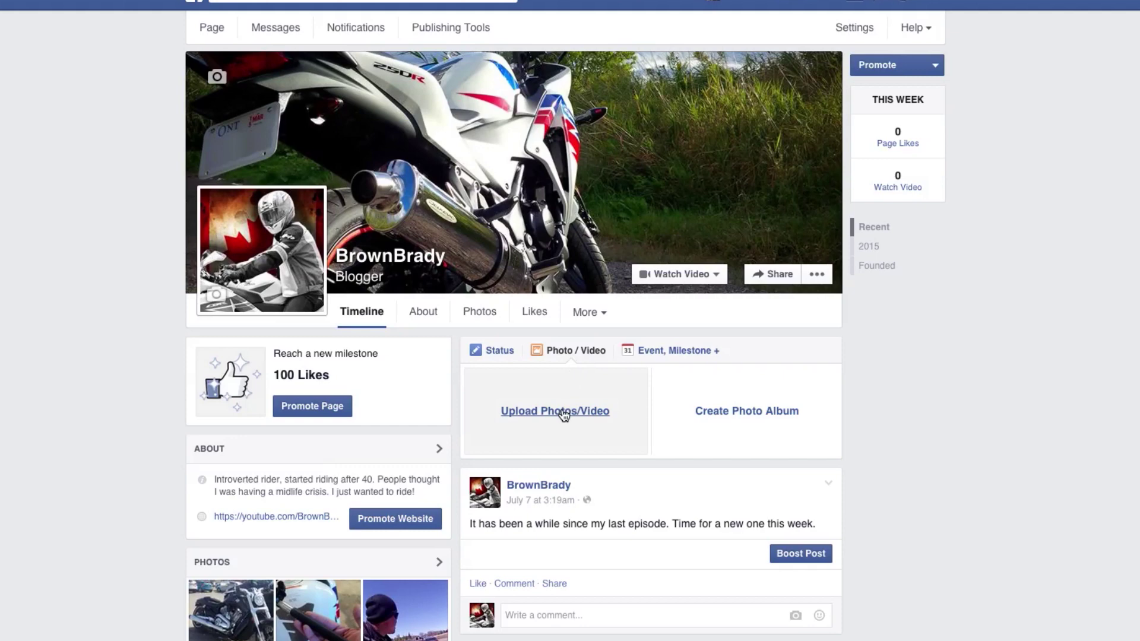
click(564, 414)
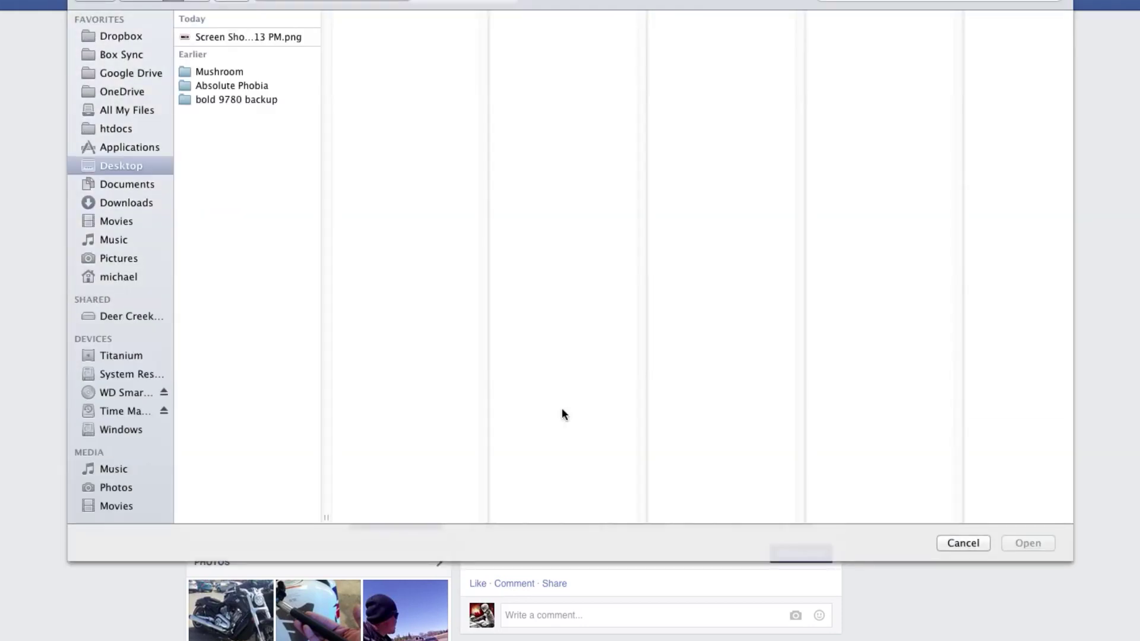
click(148, 230)
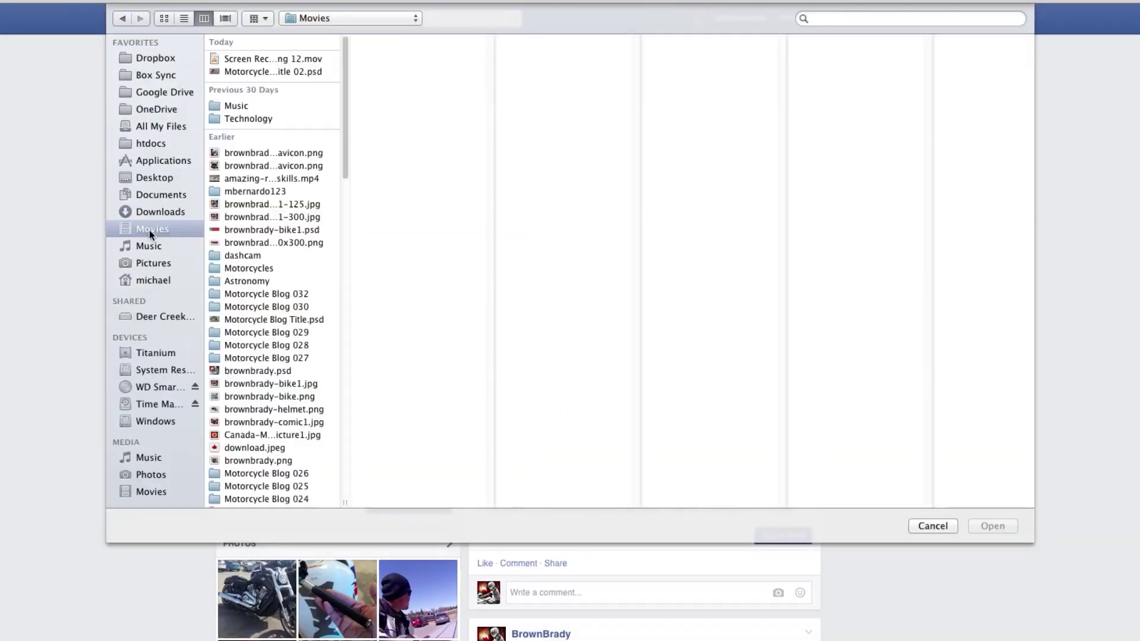
scroll(326, 94, down, 3)
click(249, 186)
click(458, 59)
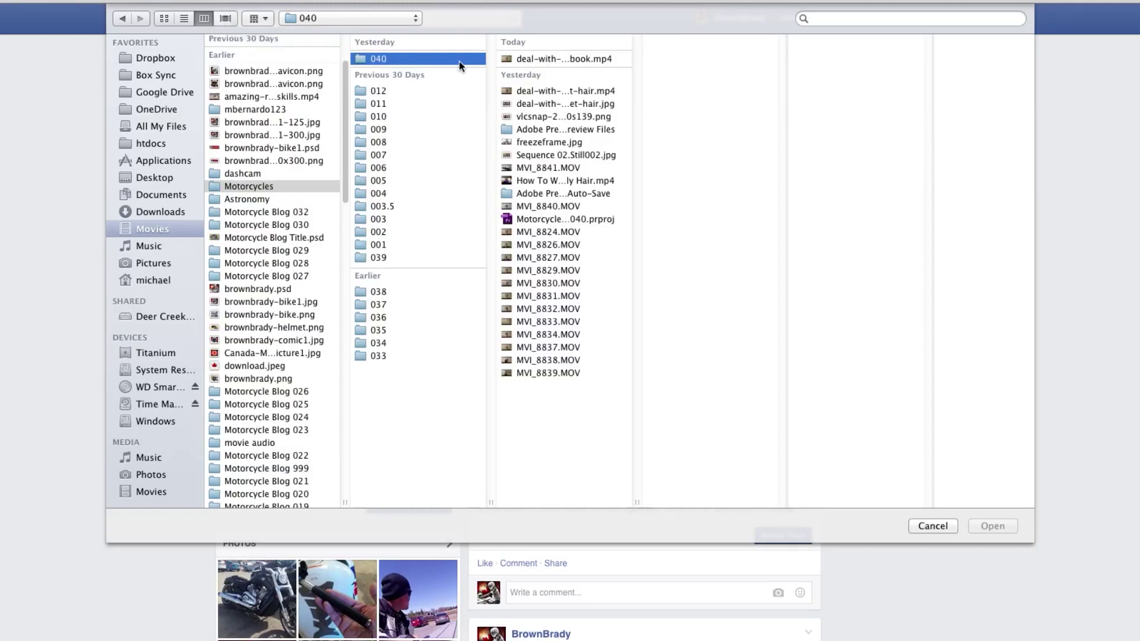
click(529, 61)
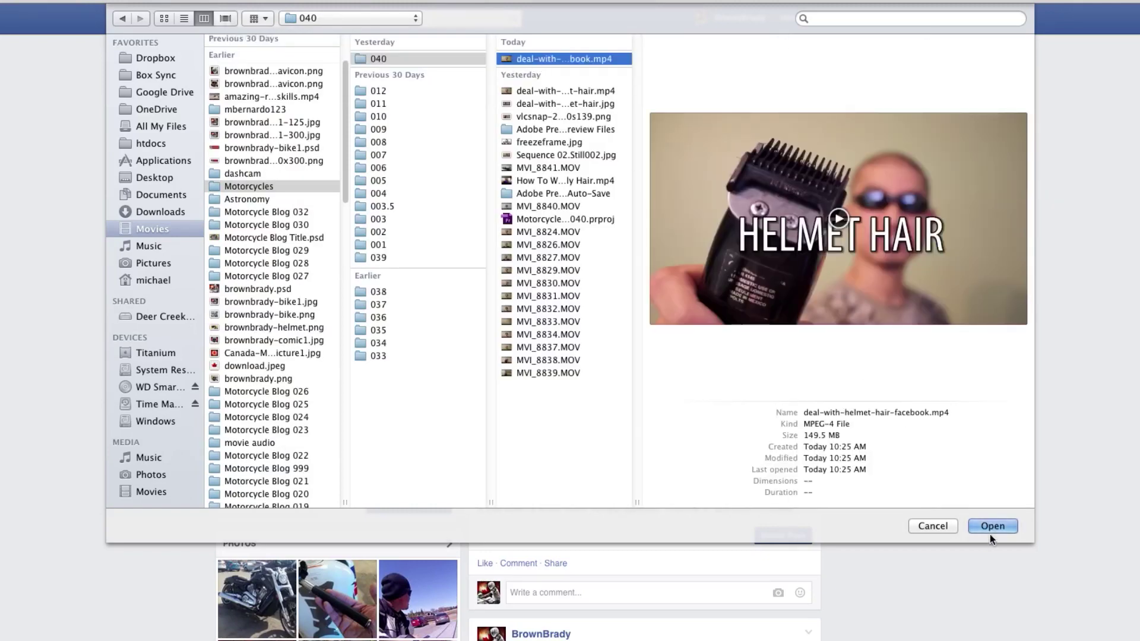
click(993, 527)
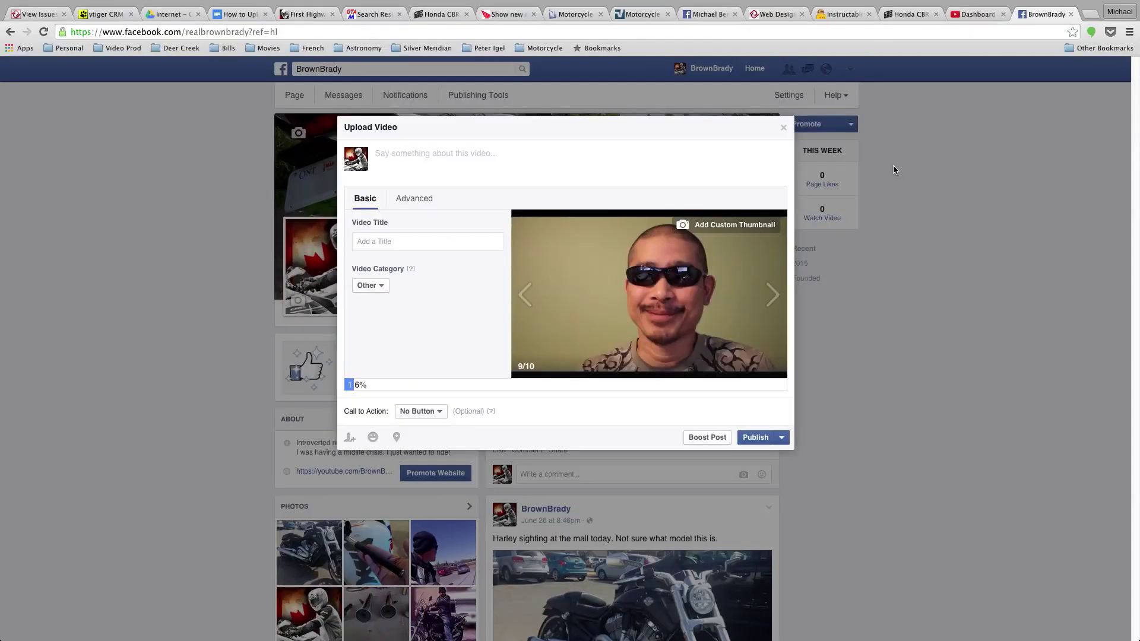
Describe the video ('Are you tired of having your hair messed up…') and title it 'Helmet Hair & How to Deal with It'
click(416, 151)
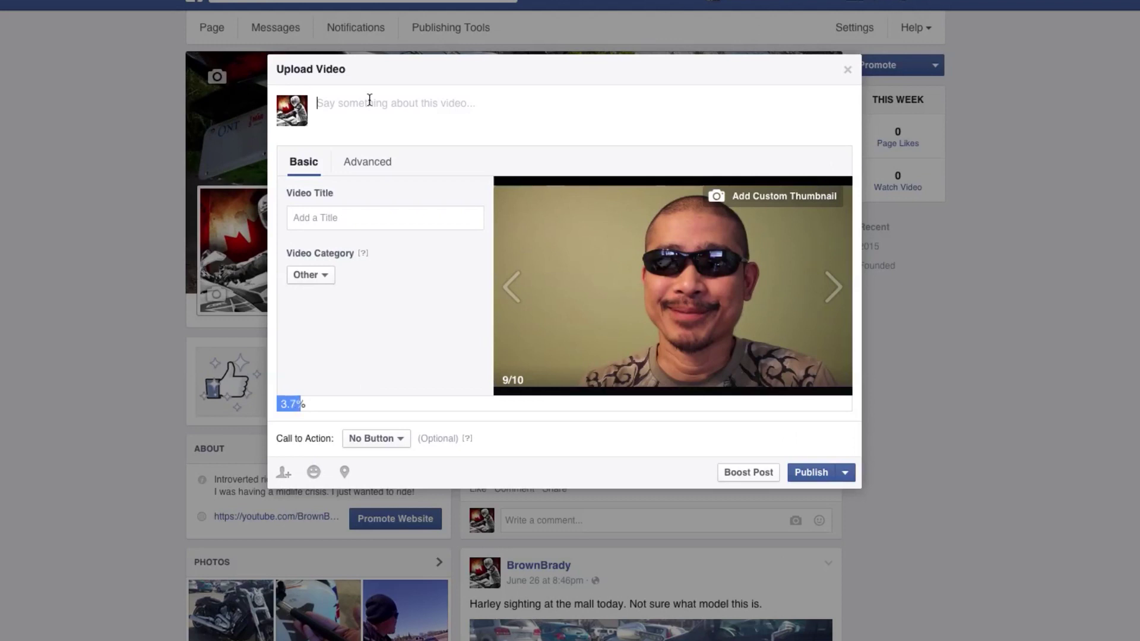
text(Ar)
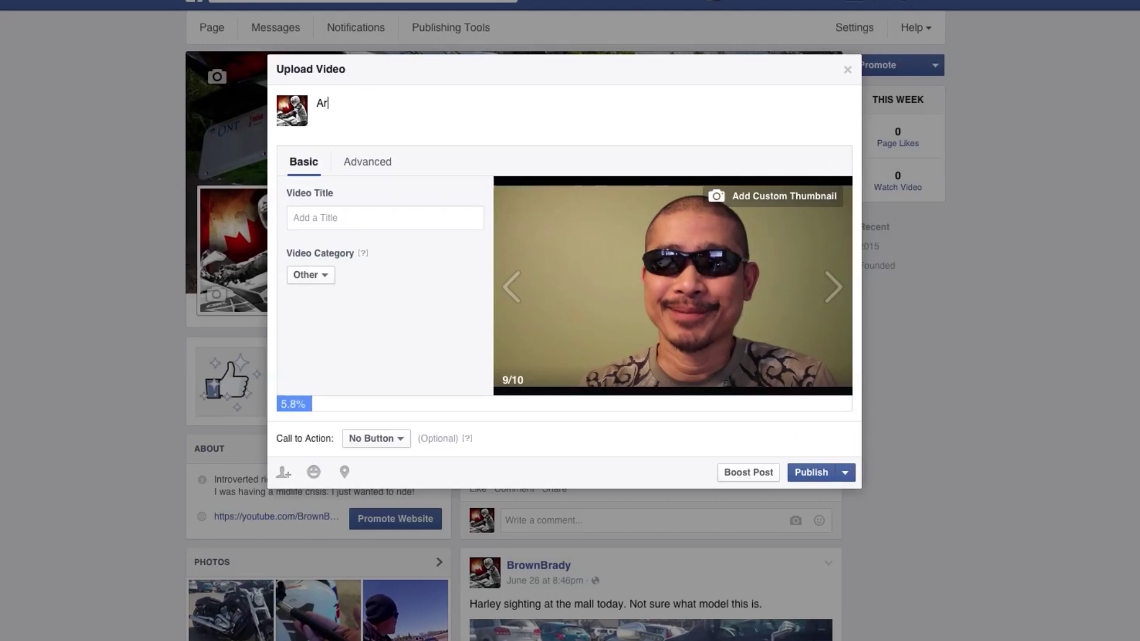
text(e you tired of having your hair messed up )
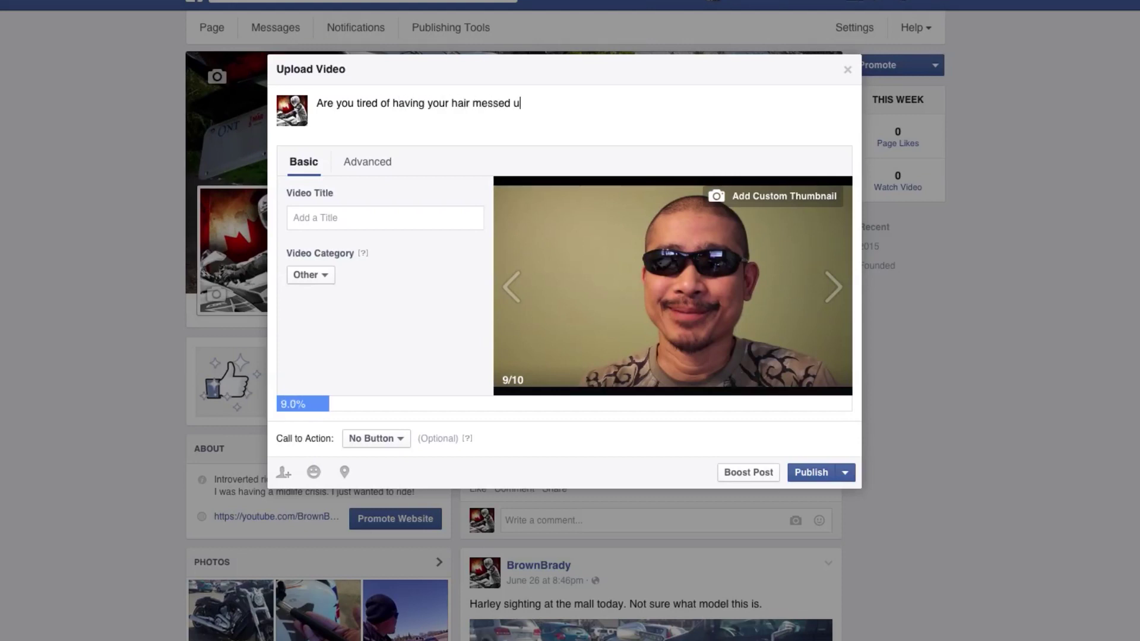
text(by your helmet after riding? Deal with it.)
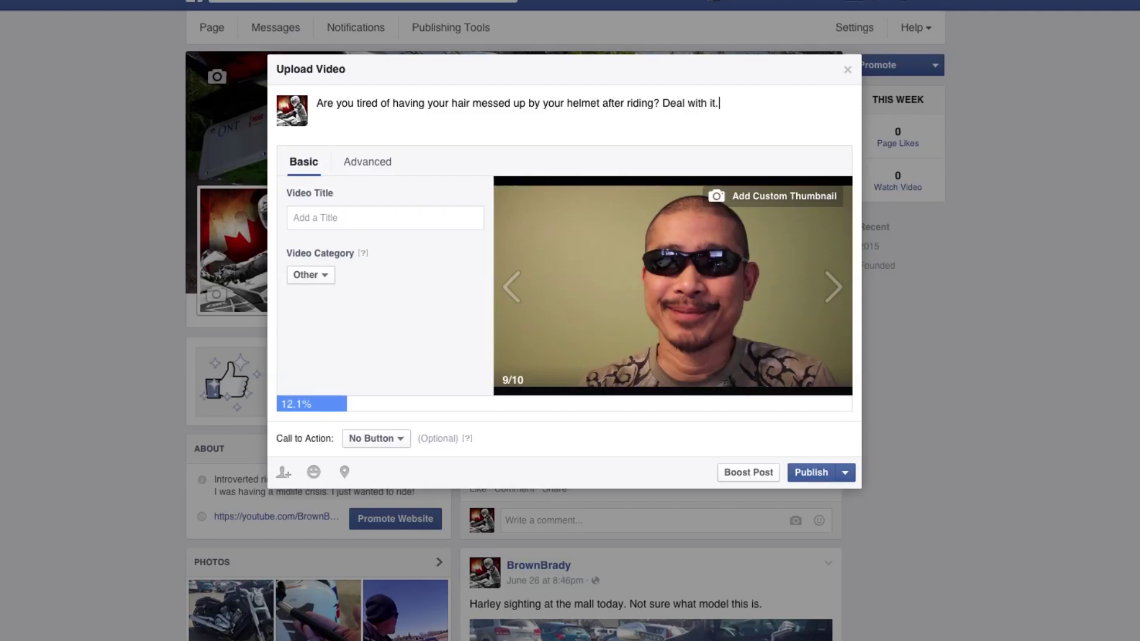
click(360, 217)
text(H)
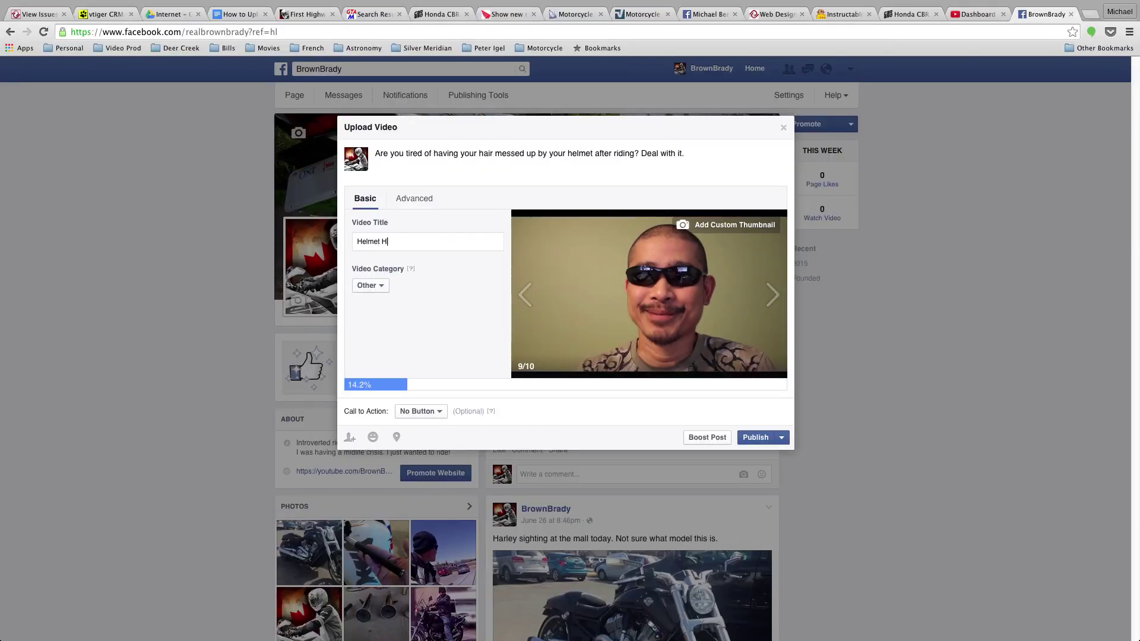
text(air & How to Deal with It)
Set the video category to Cars & Trucks and browse through the suggested thumbnail frames
click(381, 288)
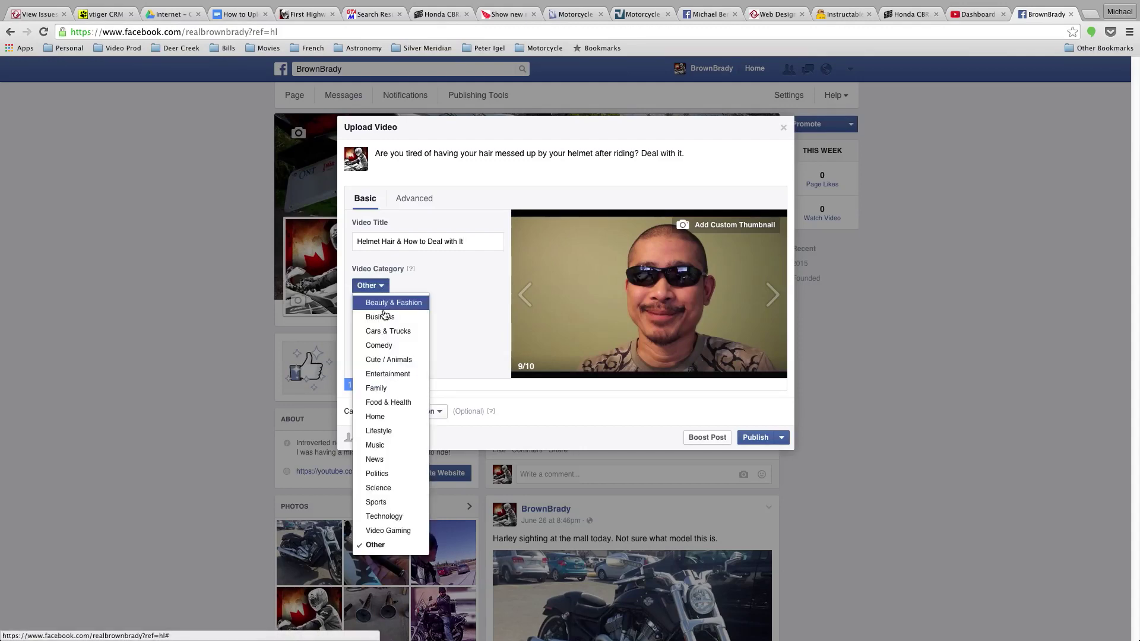
click(387, 336)
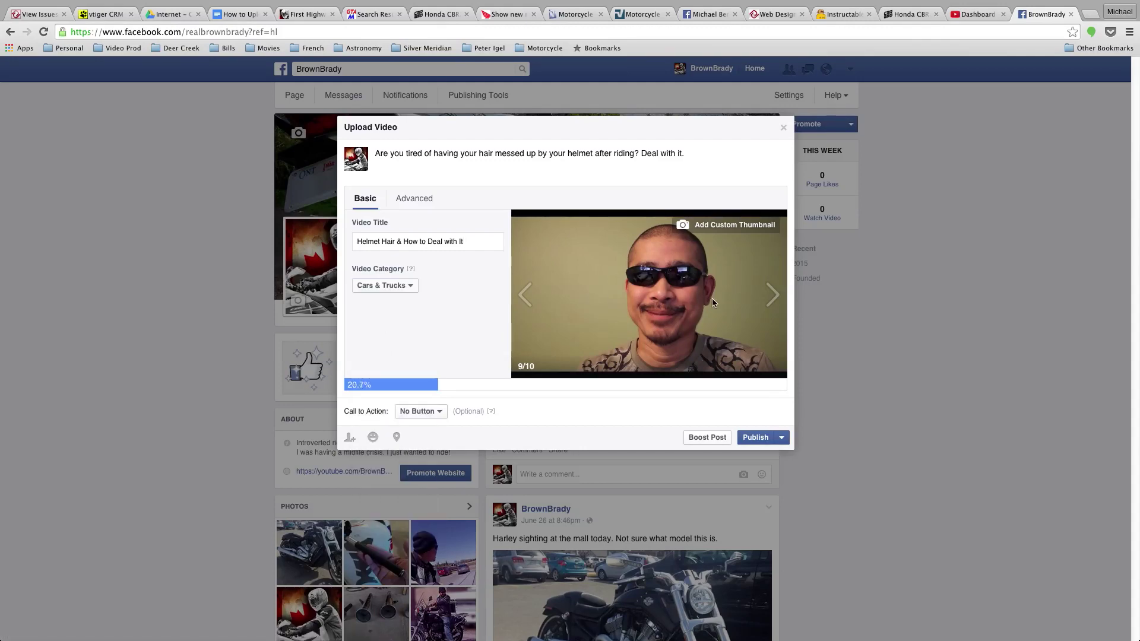
click(773, 295)
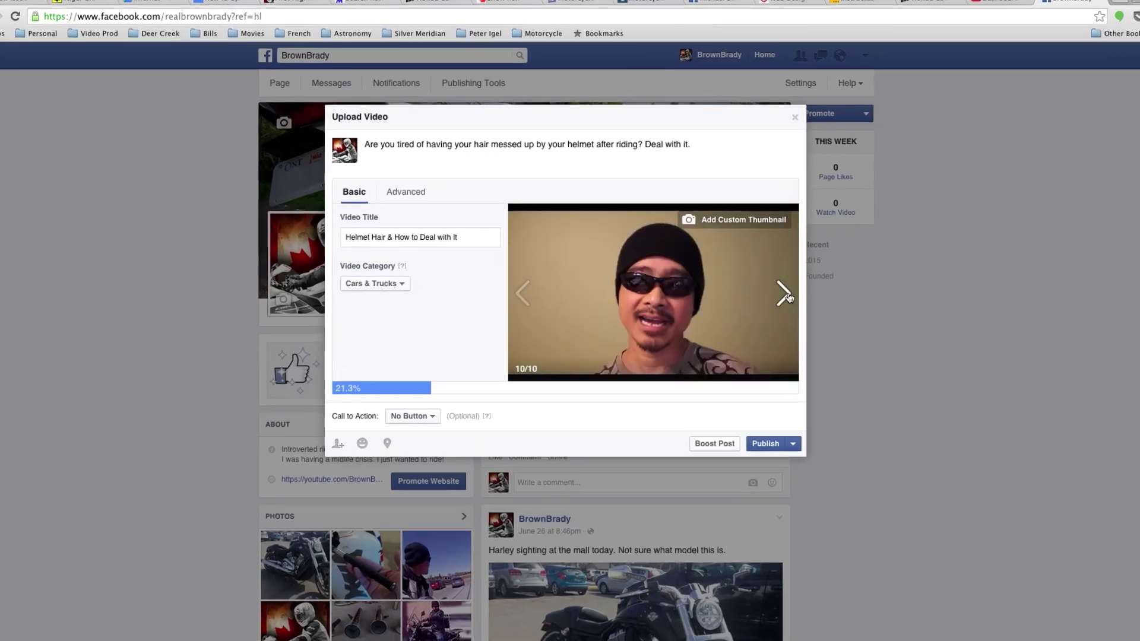
click(784, 294)
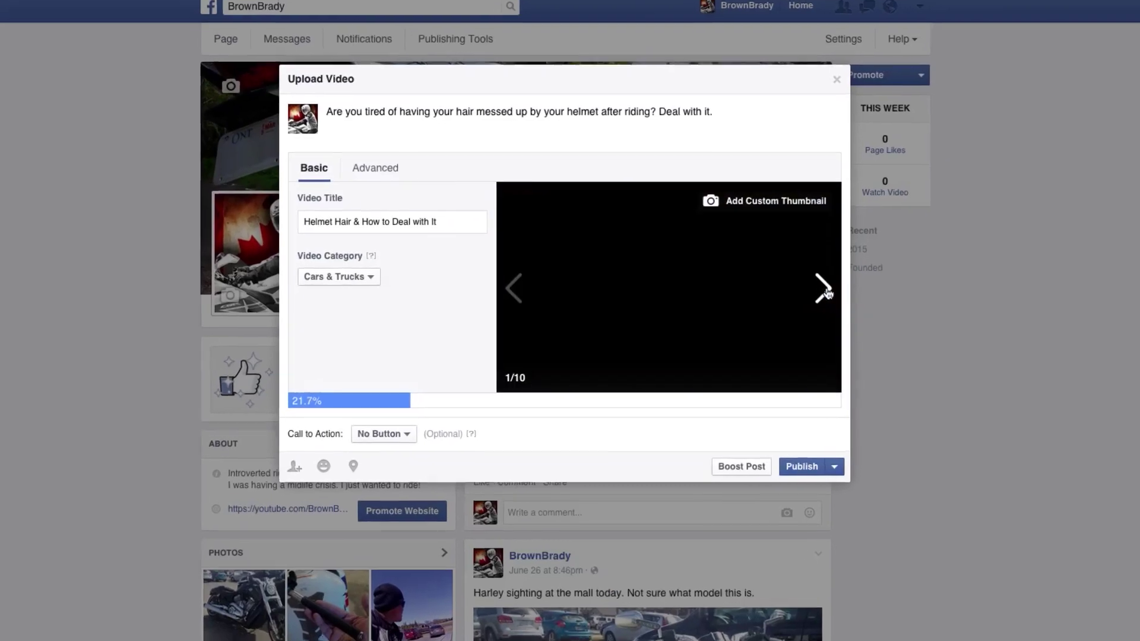
click(834, 288)
click(834, 287)
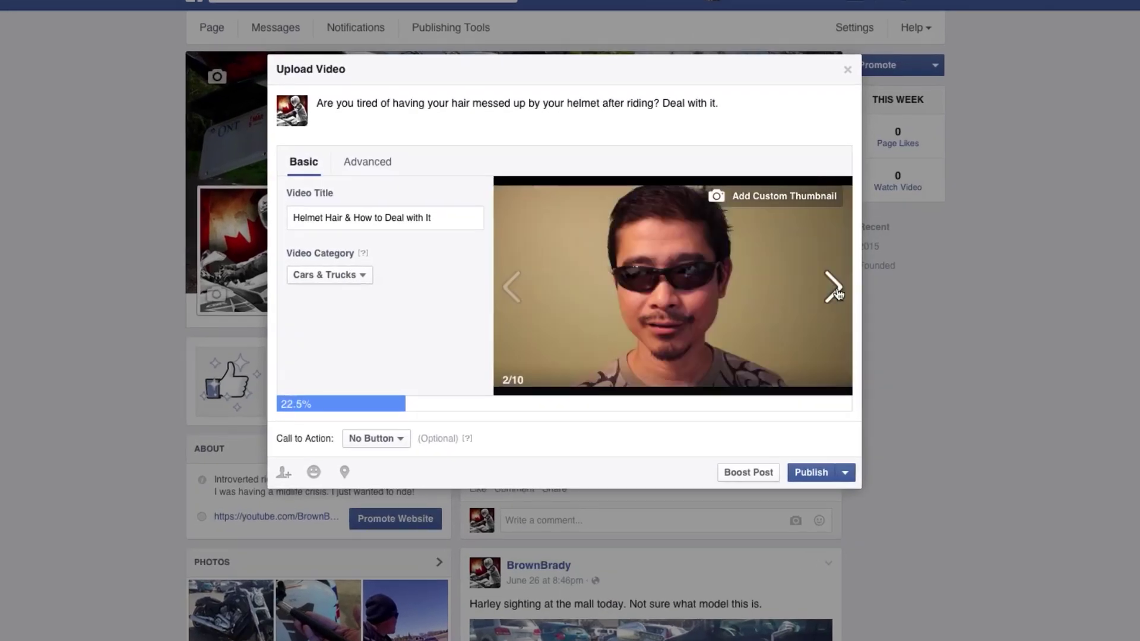
click(834, 287)
click(834, 288)
click(834, 289)
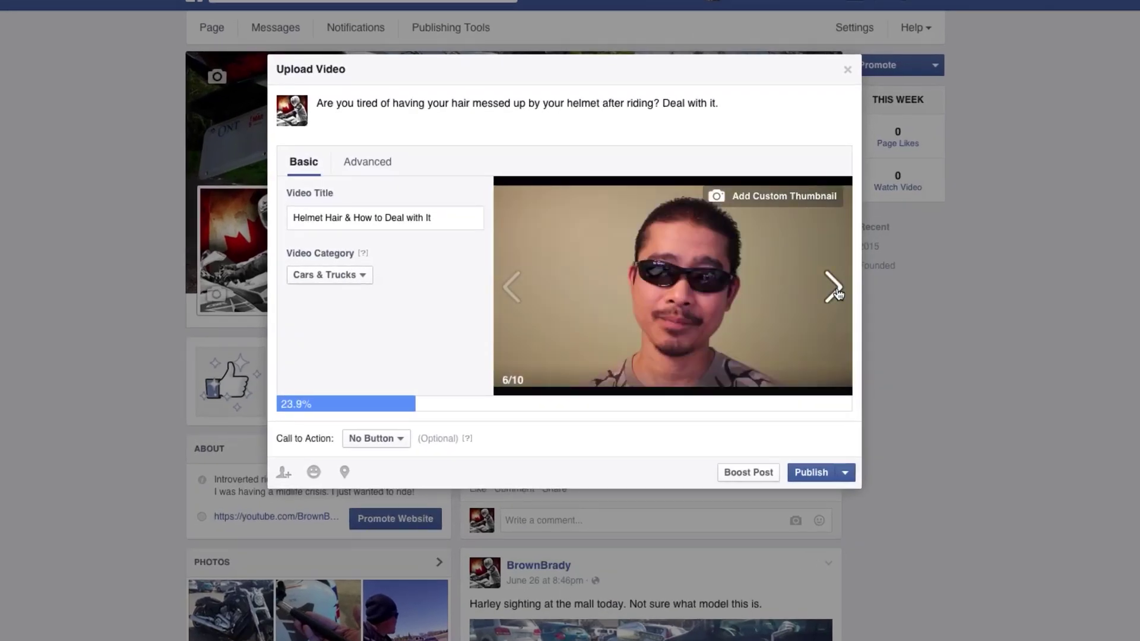
click(835, 289)
click(835, 289)
click(834, 289)
click(834, 289)
click(835, 289)
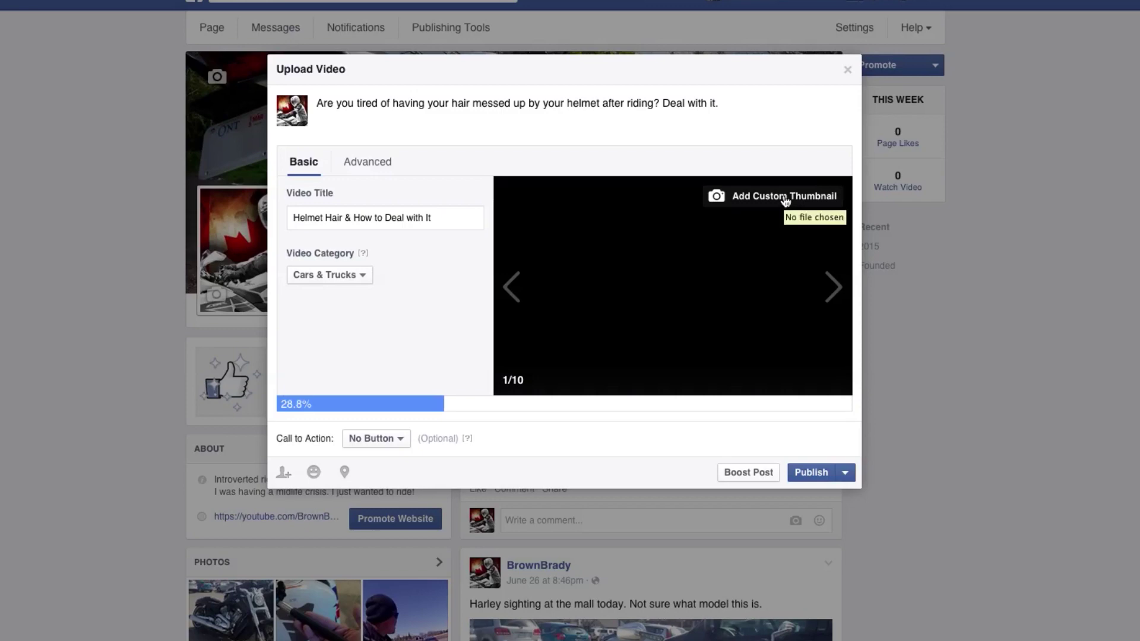
Upload deal-with-motorcycle-helmet-hair.jpg from folder 040 as the custom thumbnail
click(785, 201)
click(578, 101)
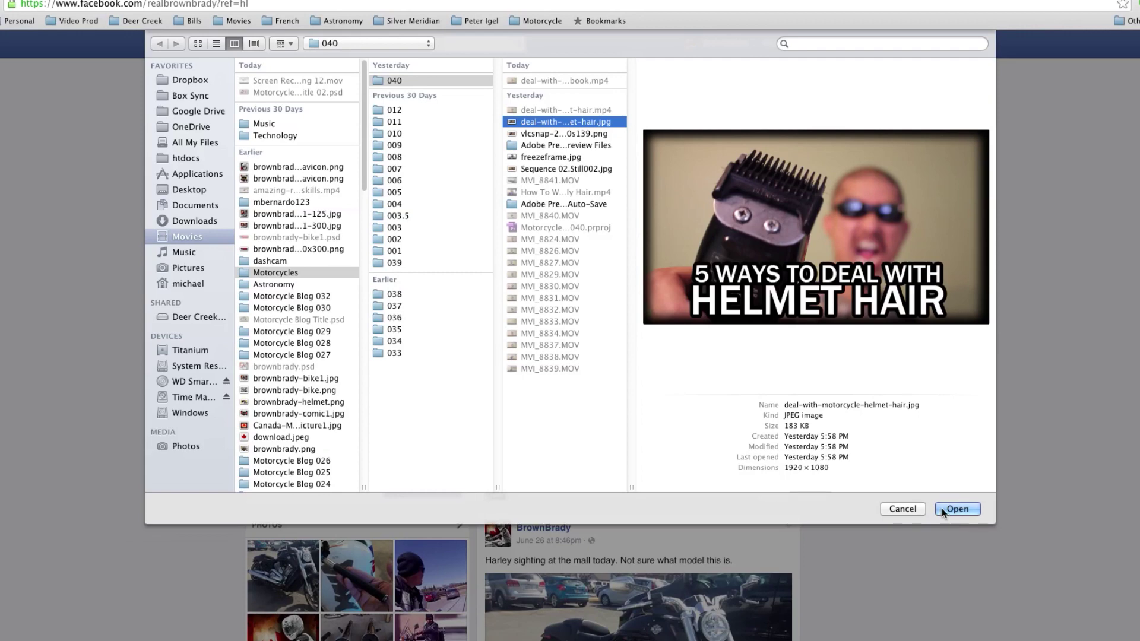
click(942, 508)
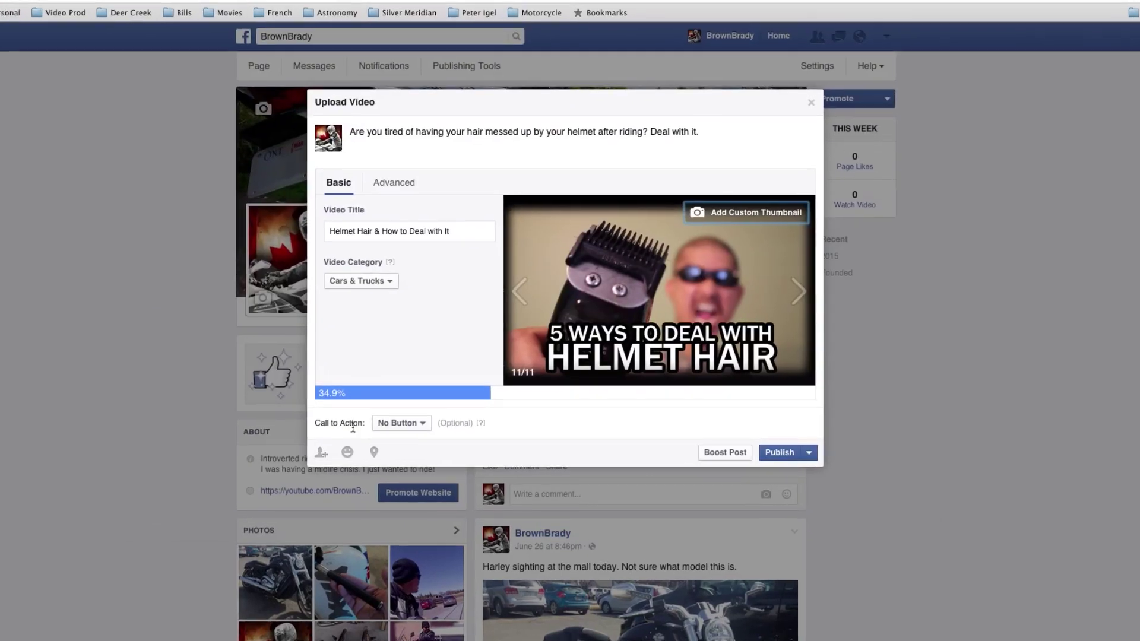
click(421, 423)
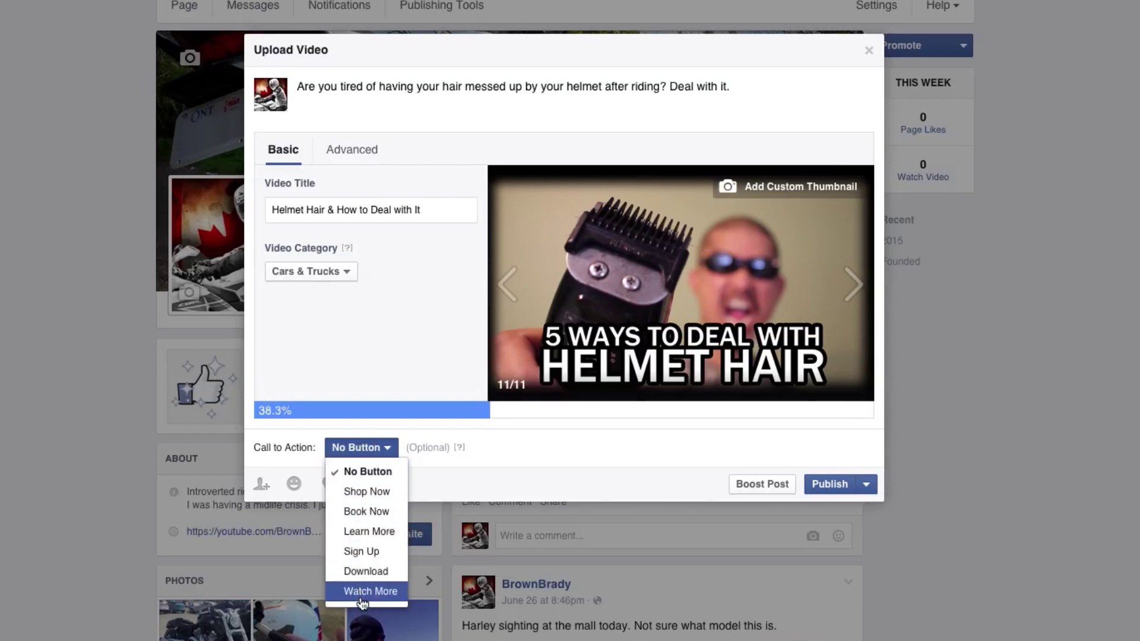
click(362, 591)
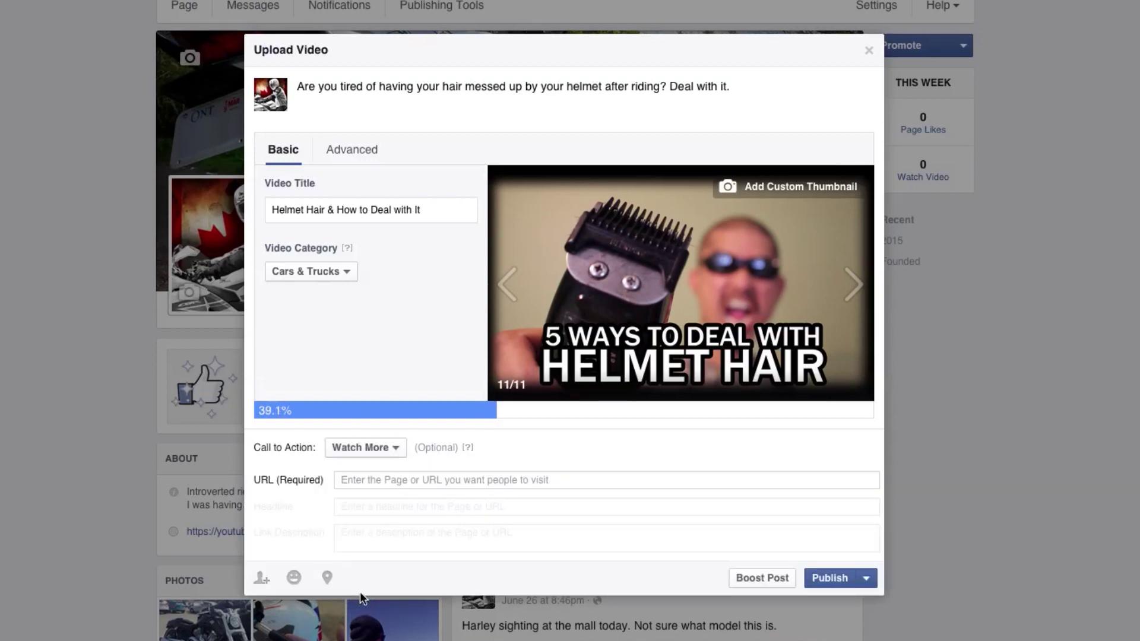
click(375, 479)
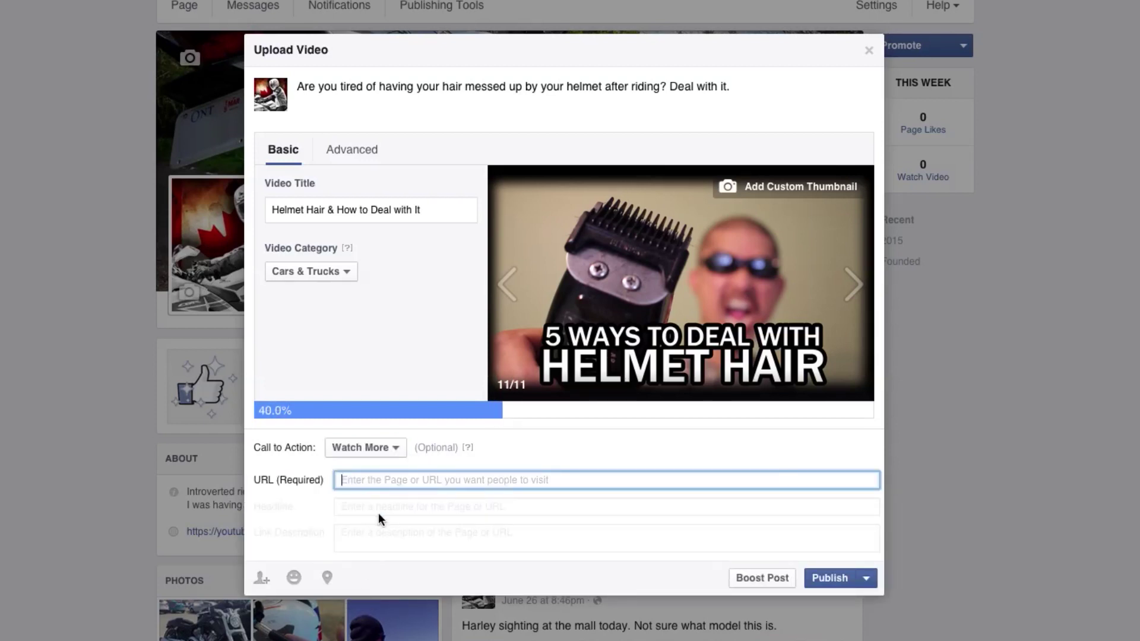
text(http://)
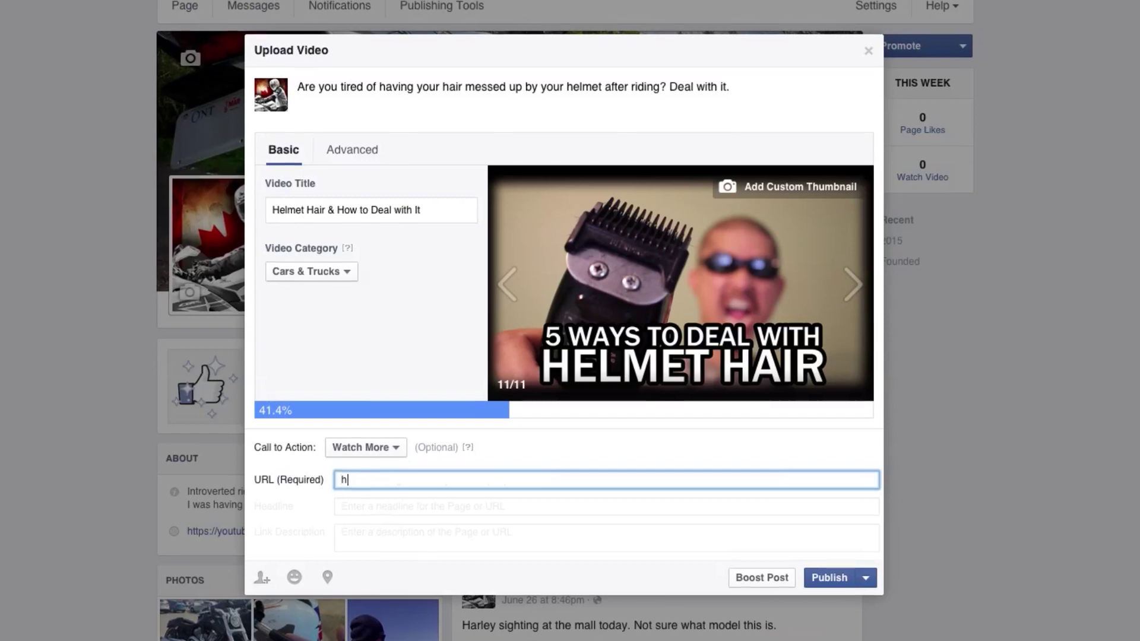
text(youtube.com/B)
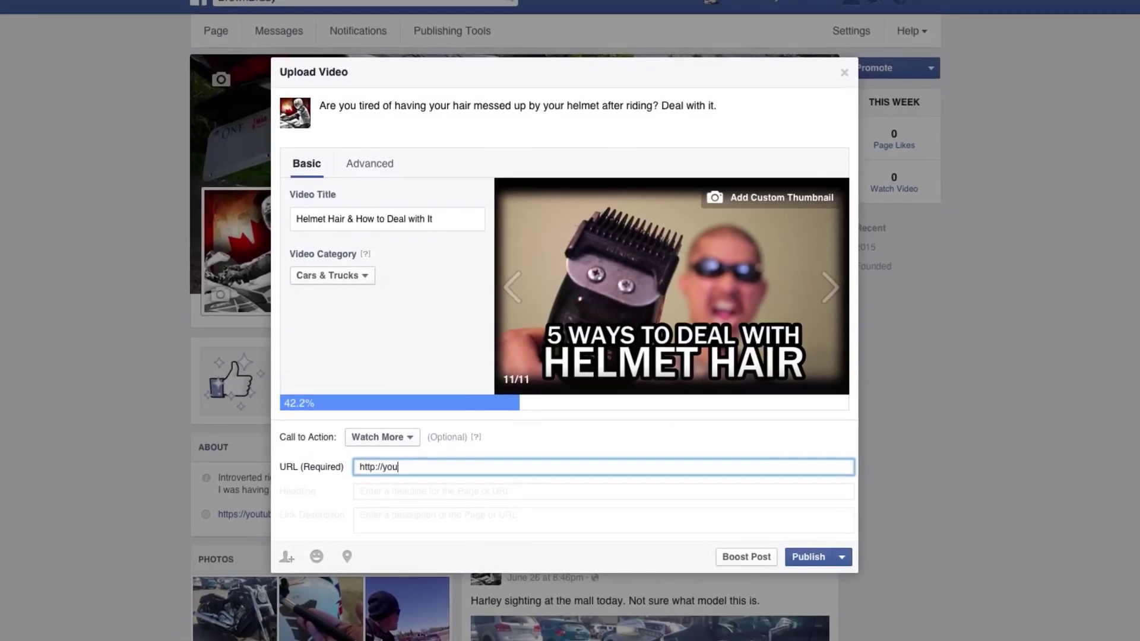
text(rownBrady)
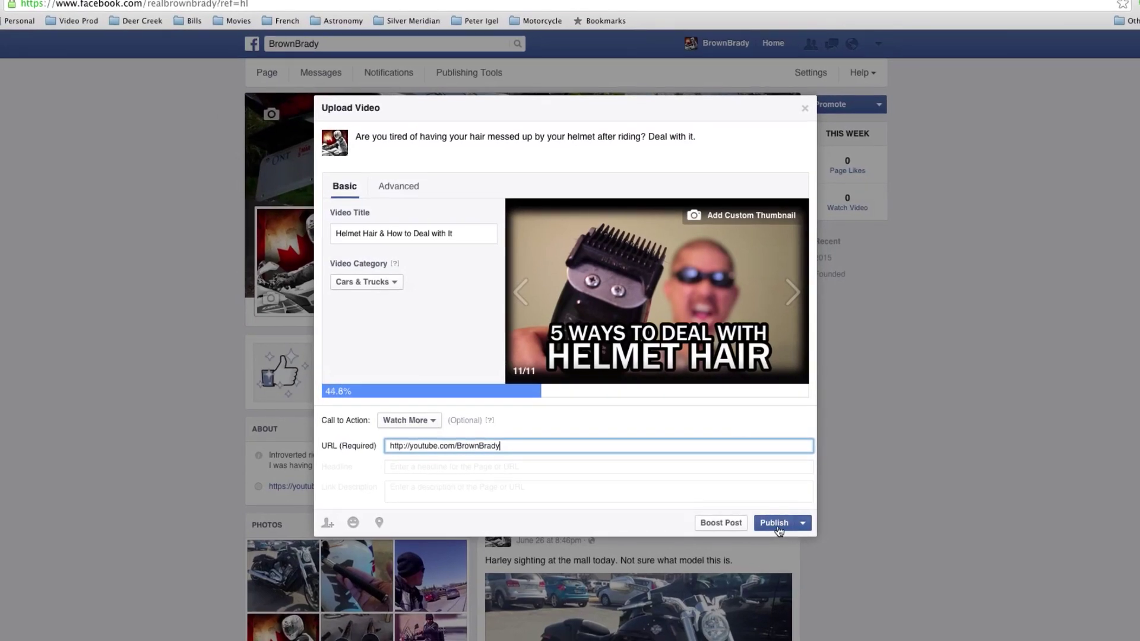
click(778, 527)
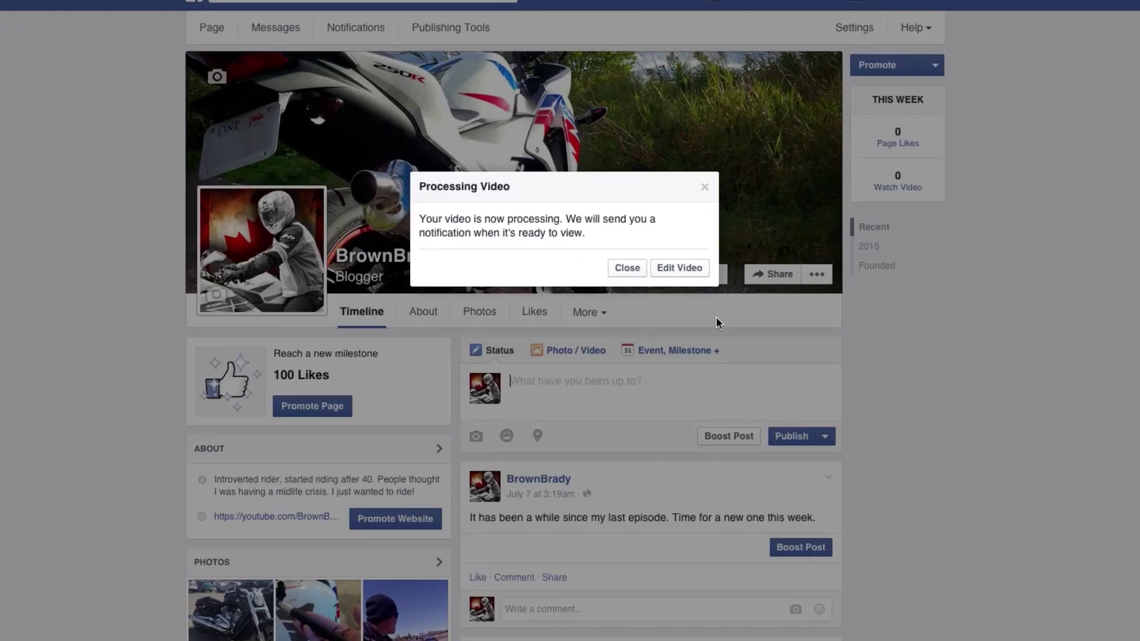
Dismiss the processing notice, then play and pause the new helmet-hair video post
click(627, 269)
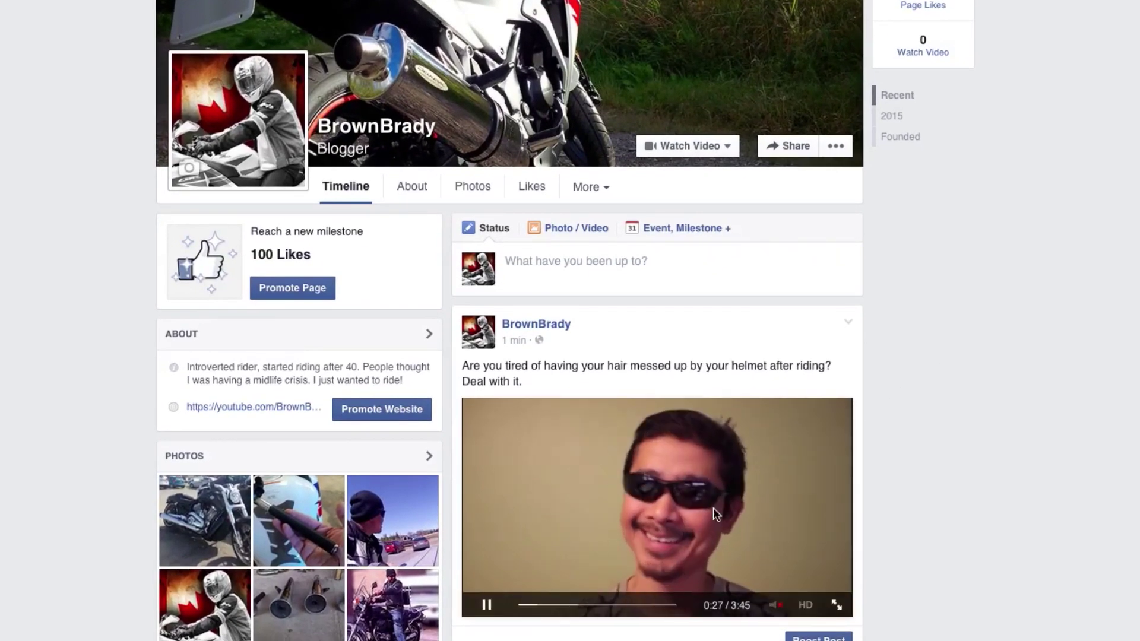
click(695, 506)
click(673, 510)
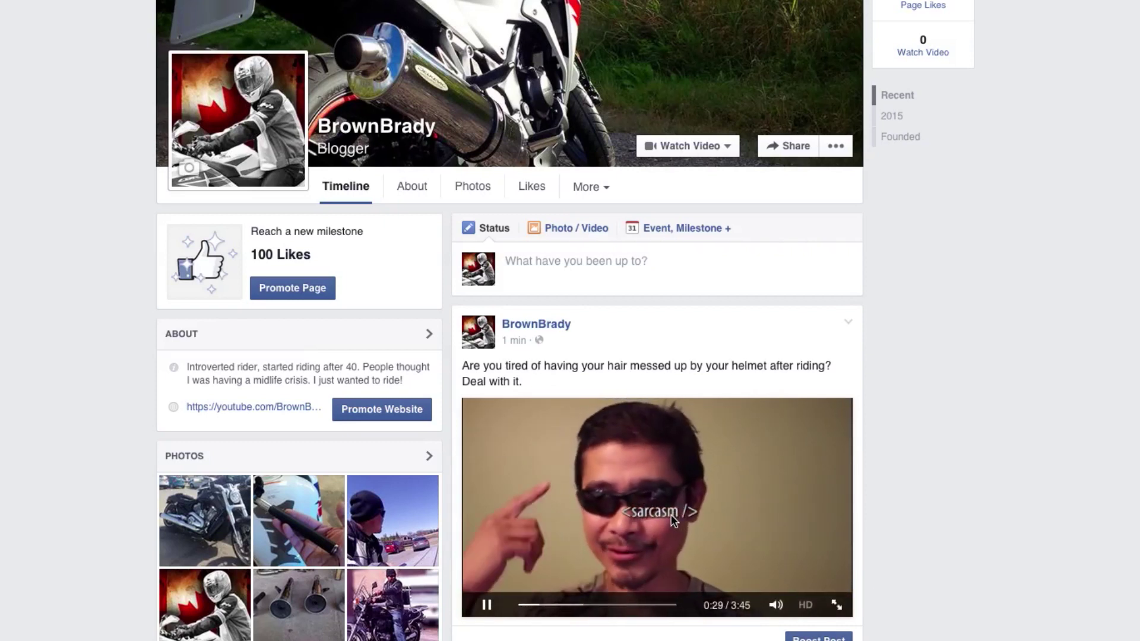
mouse_move(719, 533)
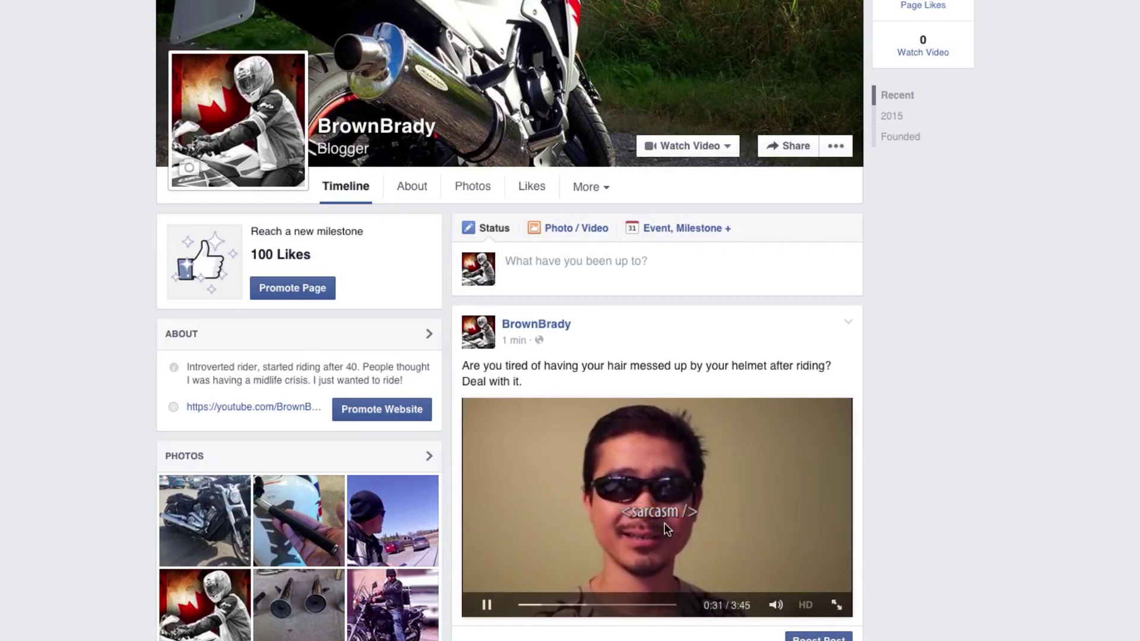
click(488, 604)
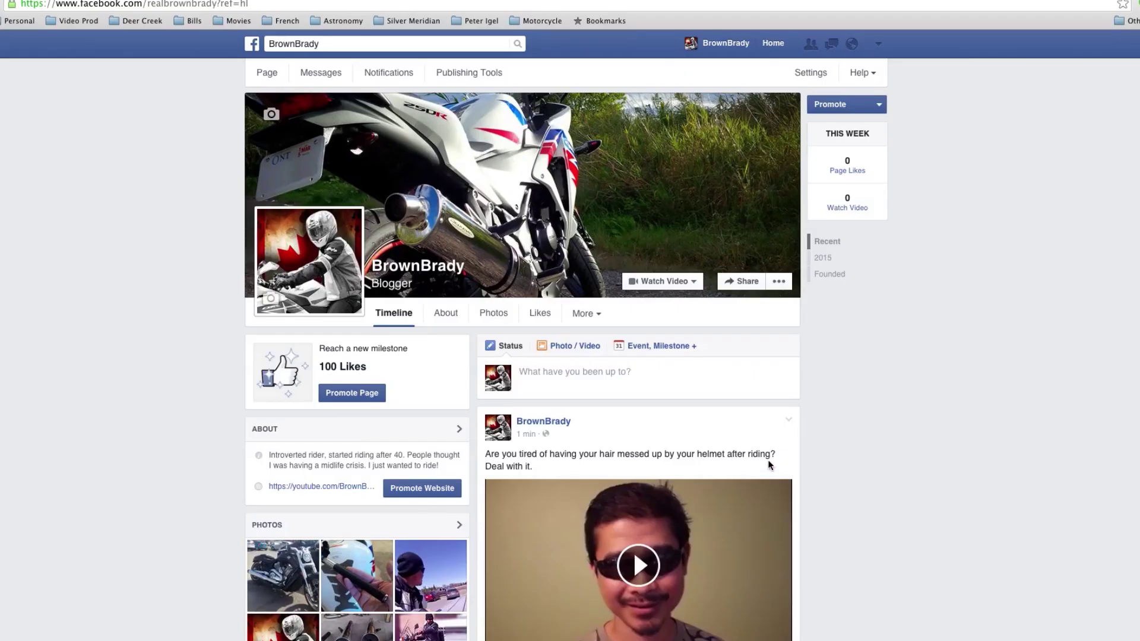
click(789, 421)
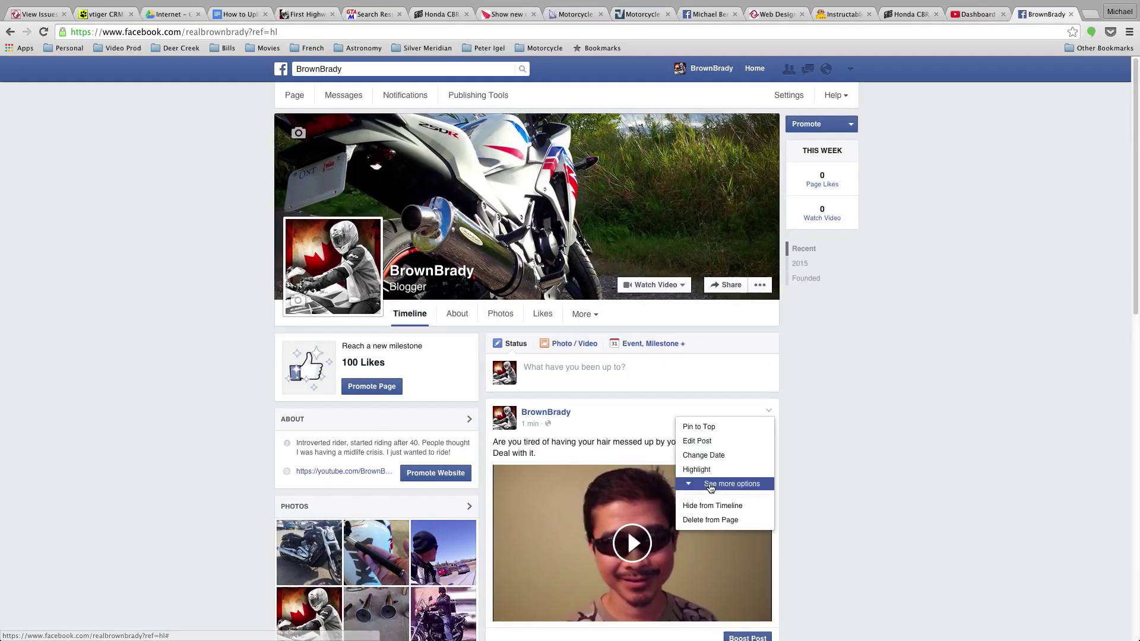
click(747, 500)
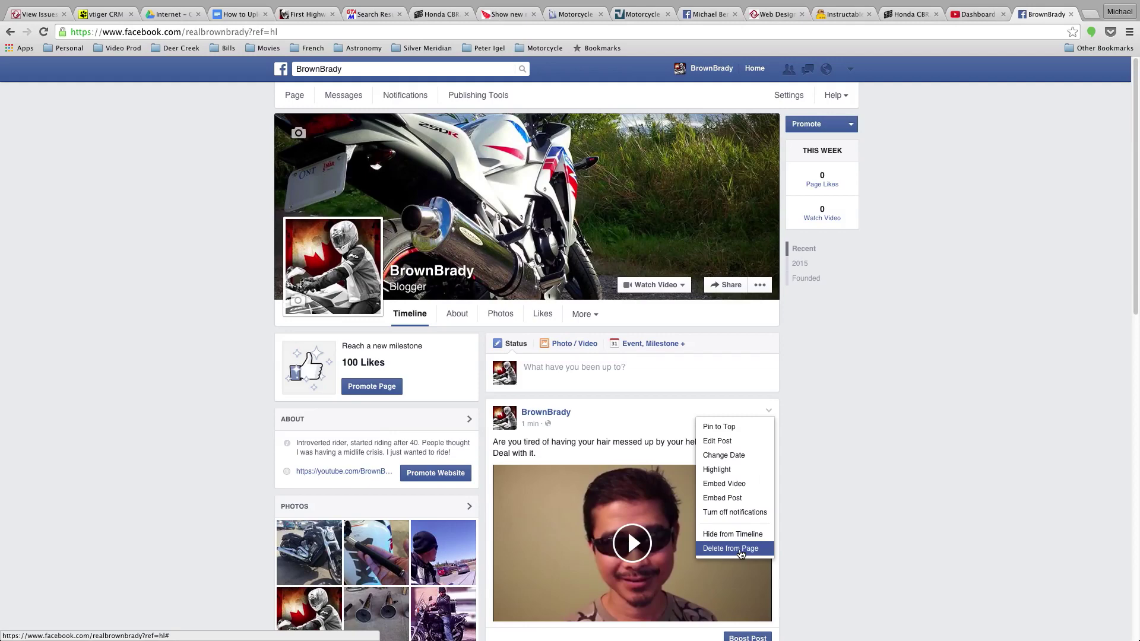
click(841, 529)
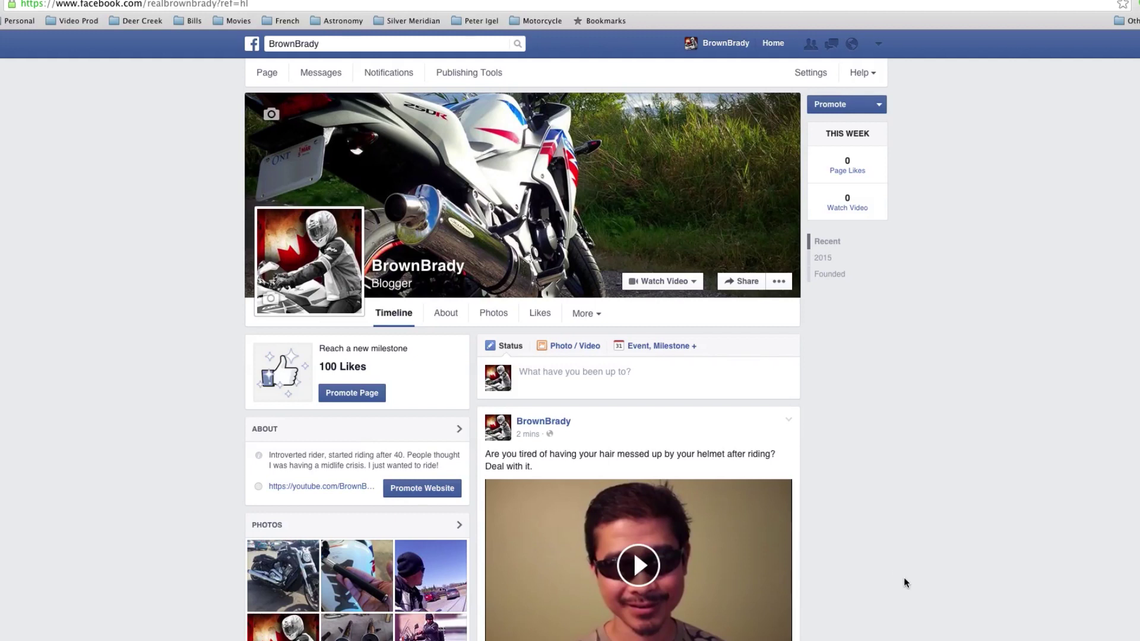
Scroll BrownBrady's timeline down past the Harley posts to the May 30 saddlebags post
scroll(904, 577, down, 1)
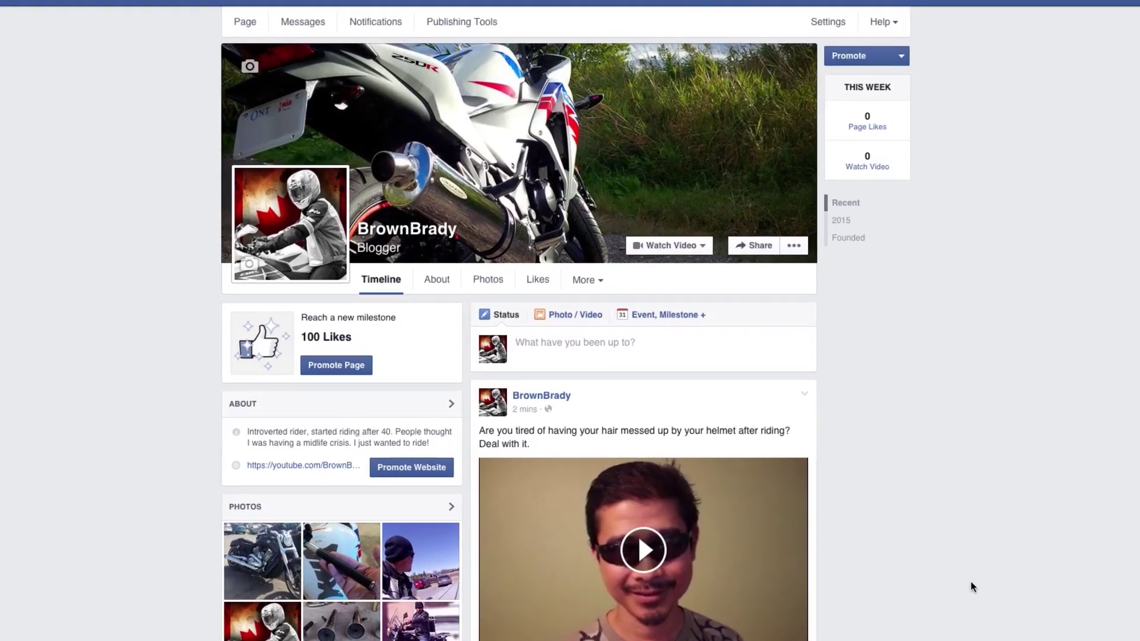
scroll(985, 594, down, 10)
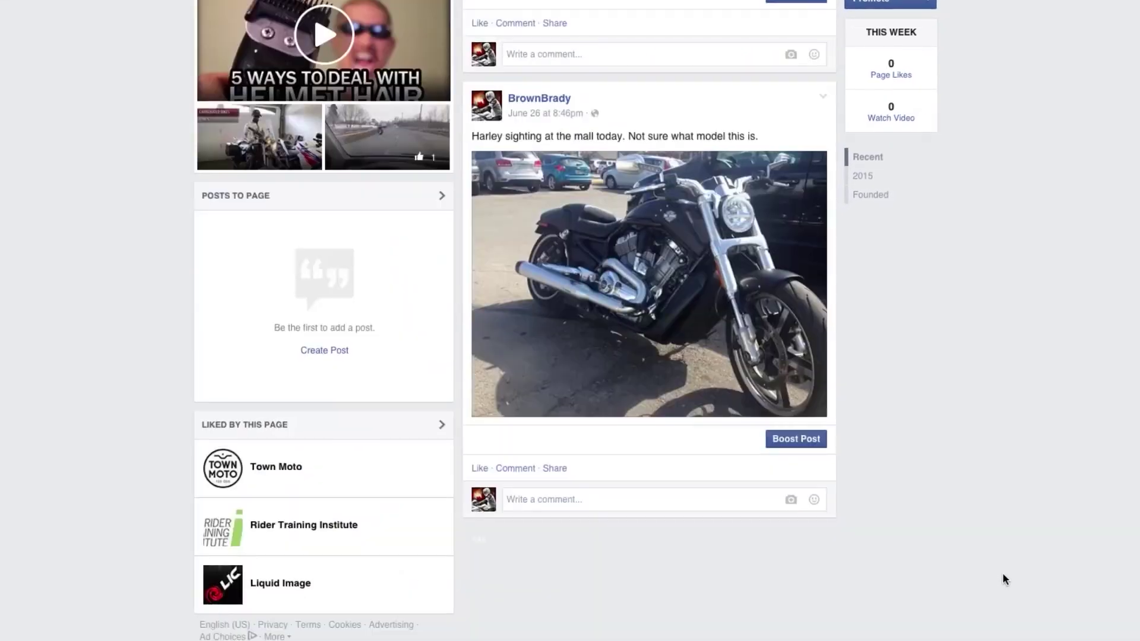
scroll(1003, 579, down, 5)
scroll(1034, 558, down, 2)
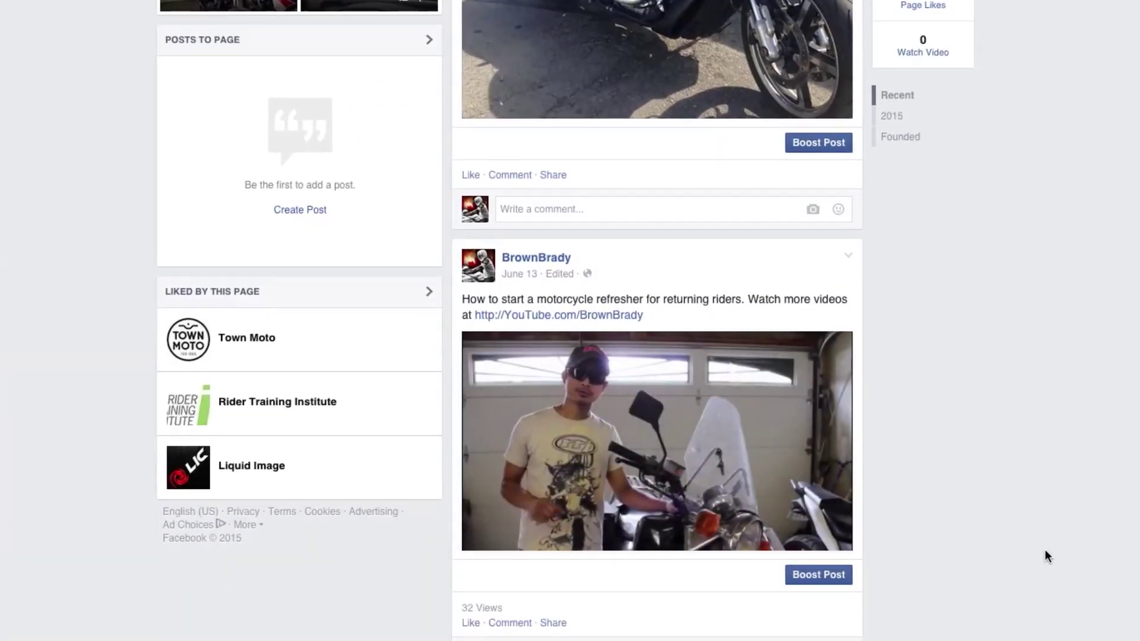
mouse_move(640, 404)
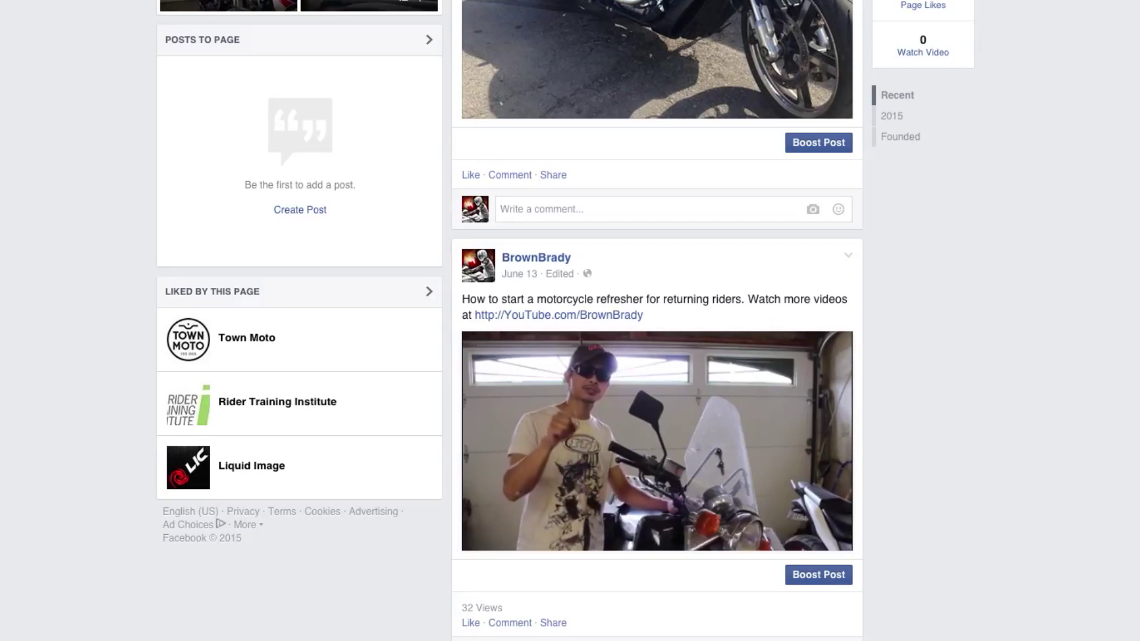
scroll(640, 405, down, 3)
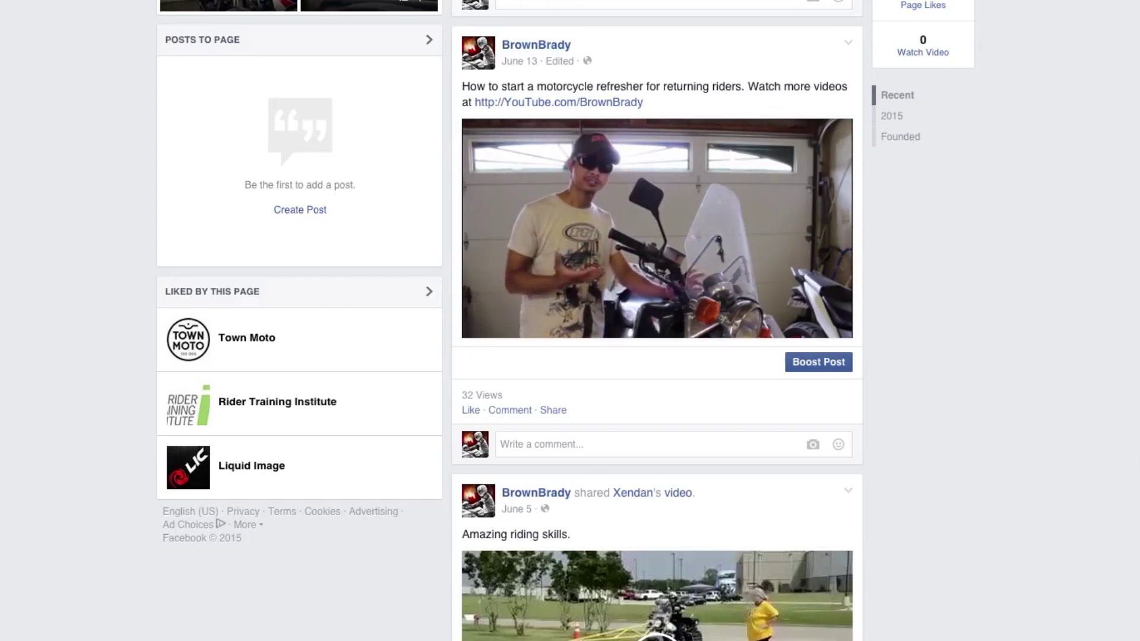
scroll(657, 320, down, 7)
scroll(657, 321, down, 5)
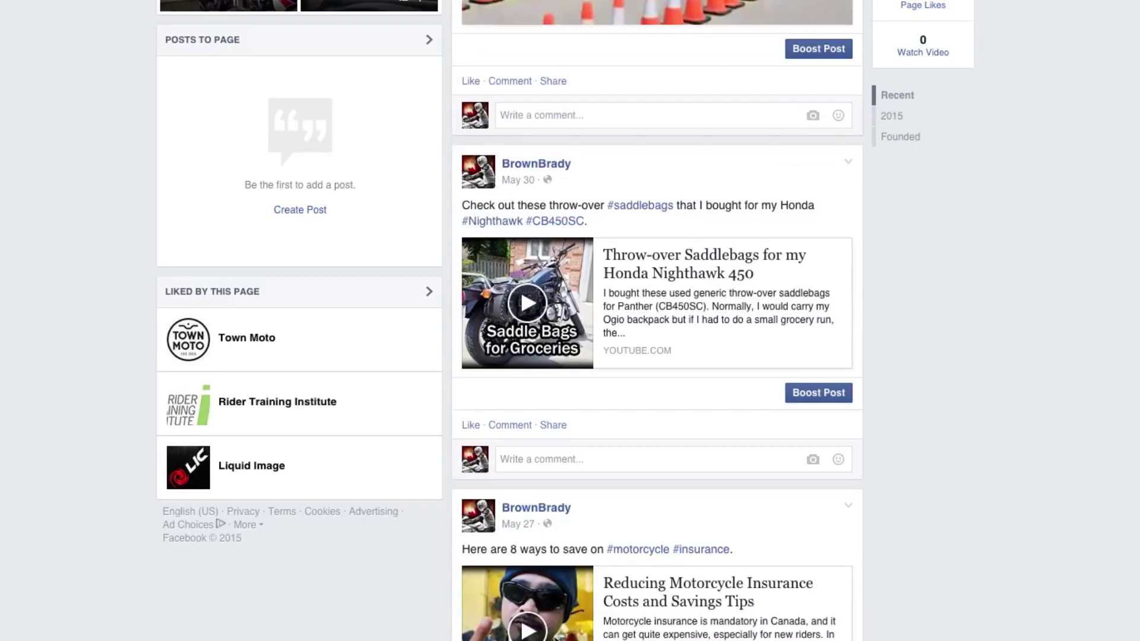